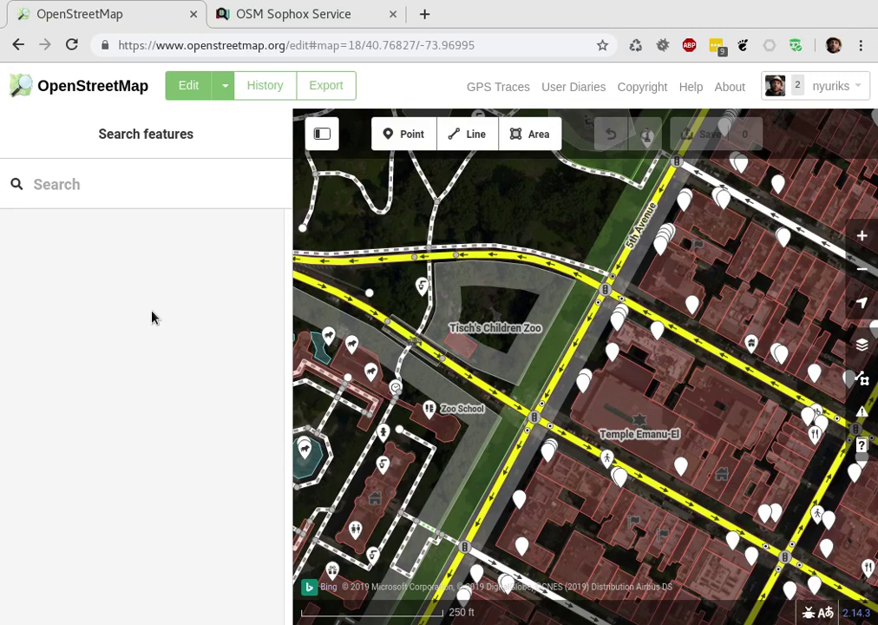
Step: Select the Temple Emanu-El synagogue and review its 15 tags in the All tags list
{"action": "left_click", "coordinate": [612, 382]}
{"action": "scroll", "coordinate": [134, 386], "scroll_direction": "down", "scroll_amount": 4}
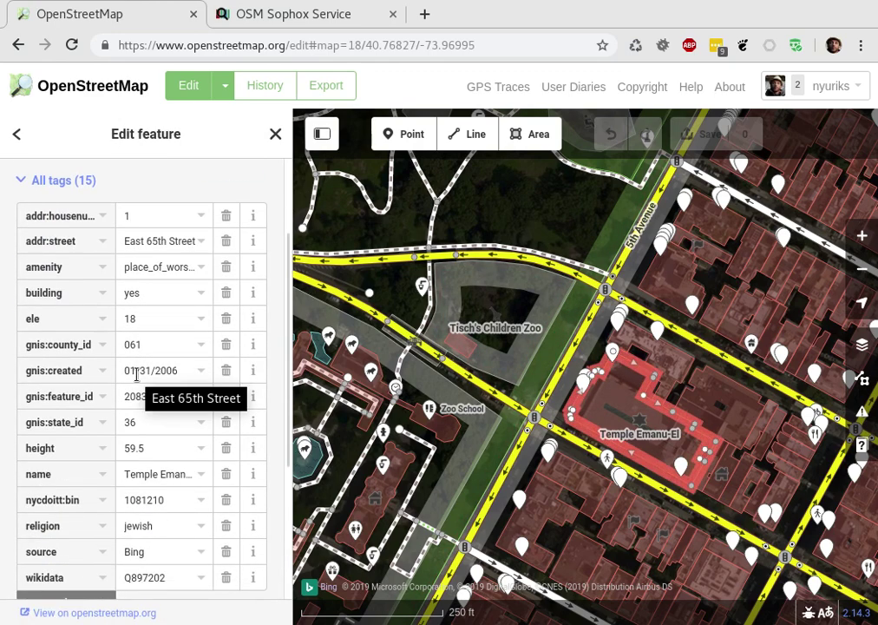
{"action": "scroll", "coordinate": [137, 374], "scroll_direction": "up", "scroll_amount": 1}
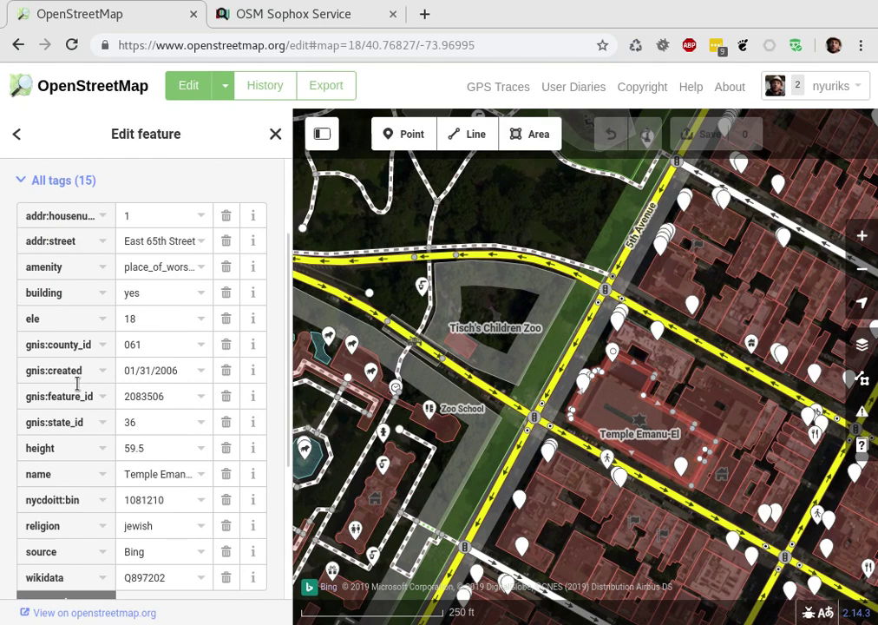
Step: Show the wiki documentation for the ele=18 and building=yes tags
{"action": "left_click", "coordinate": [253, 323]}
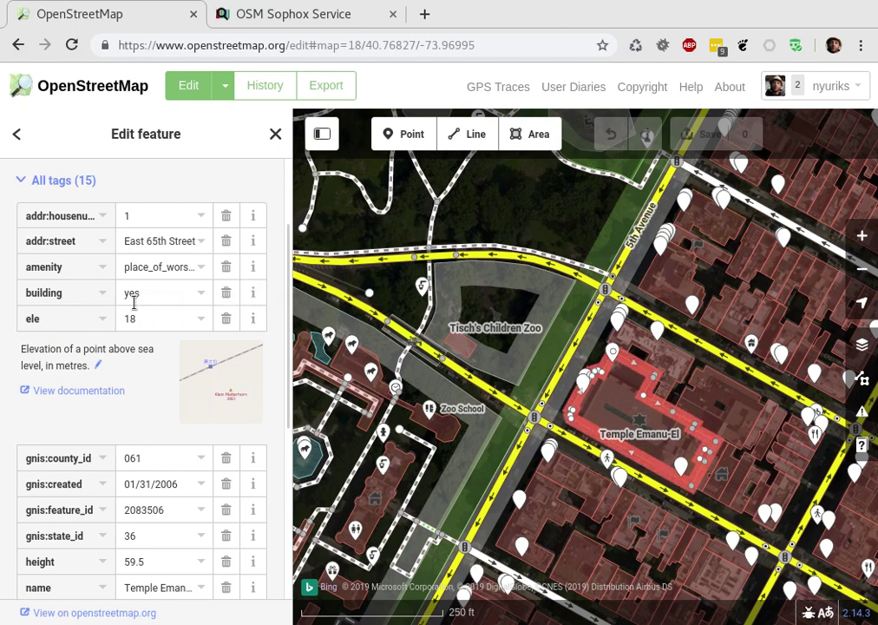
{"action": "left_click", "coordinate": [257, 295]}
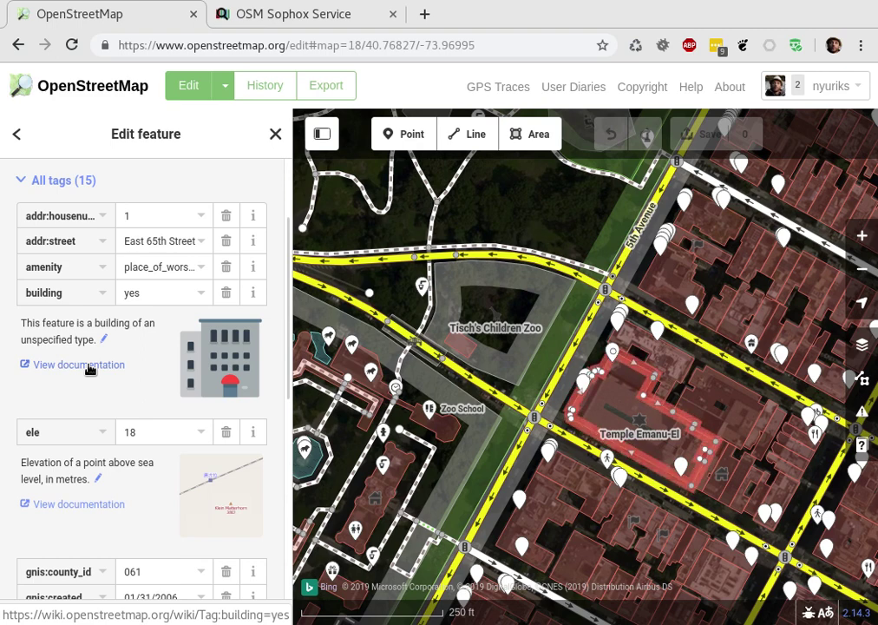
Step: Check addr:street's missing documentation and open its wiki data item Q50 in a new tab
{"action": "left_click", "coordinate": [253, 241]}
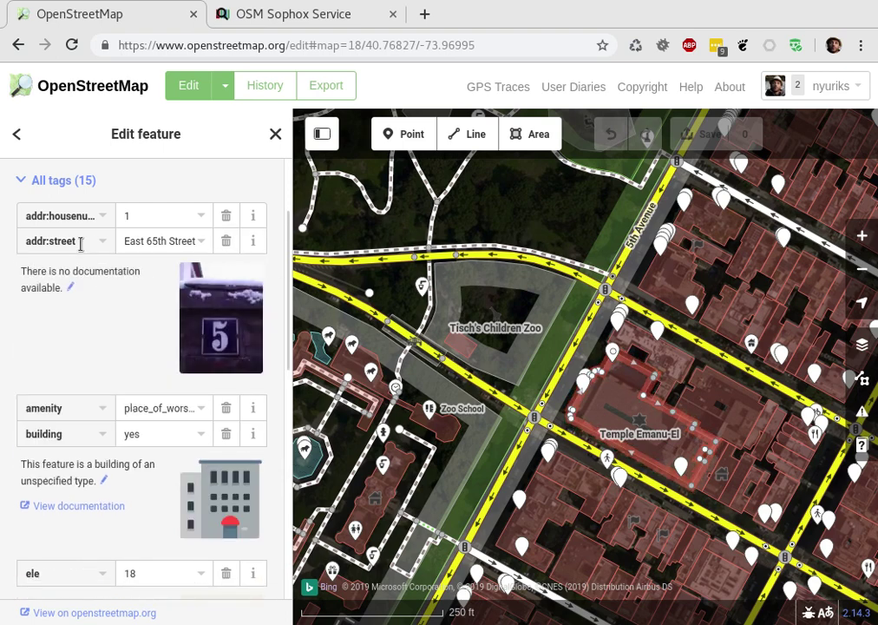
{"action": "left_click", "coordinate": [69, 290]}
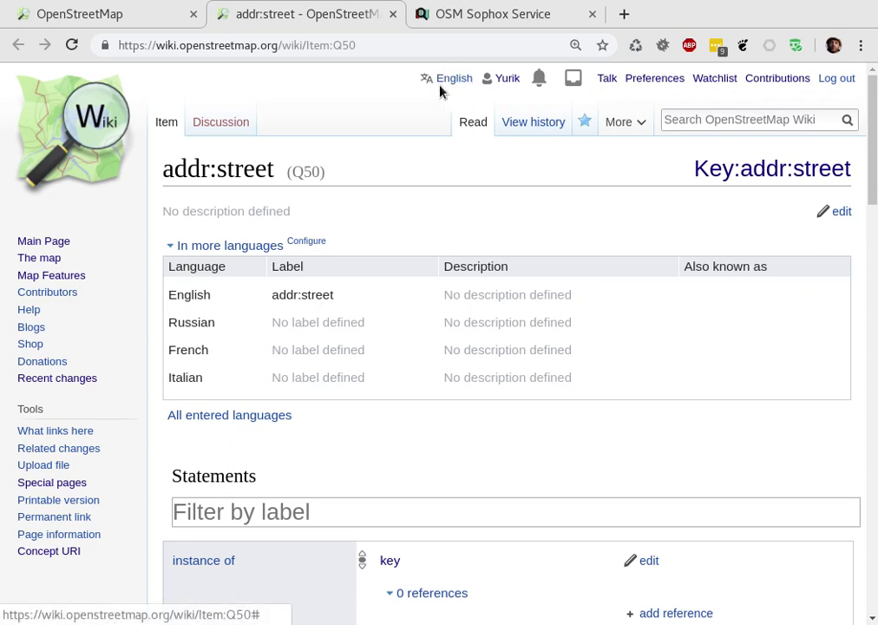
Step: Add a pasted English description and the alias 'street name' to addr:street, then save
{"action": "left_click", "coordinate": [839, 212]}
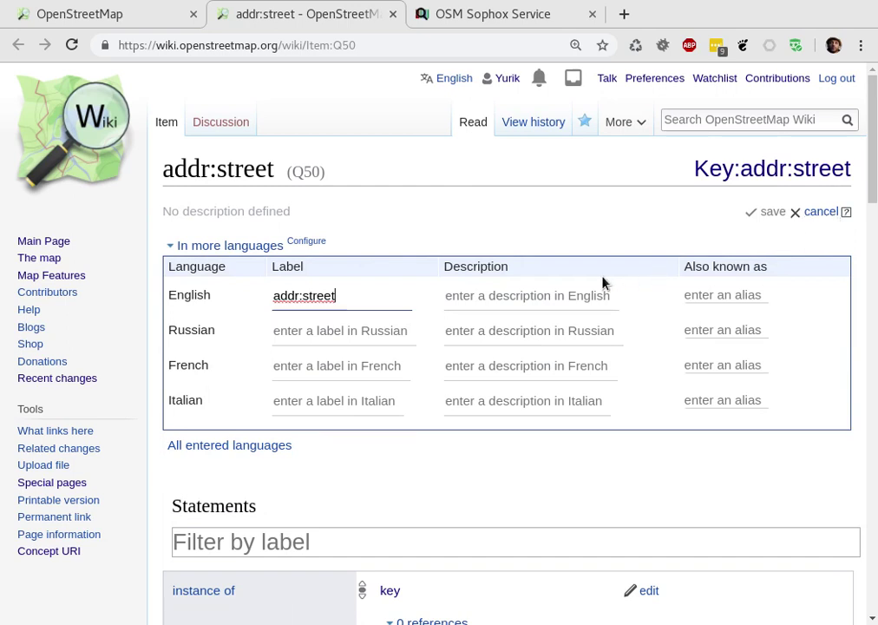
{"action": "left_click", "coordinate": [527, 298]}
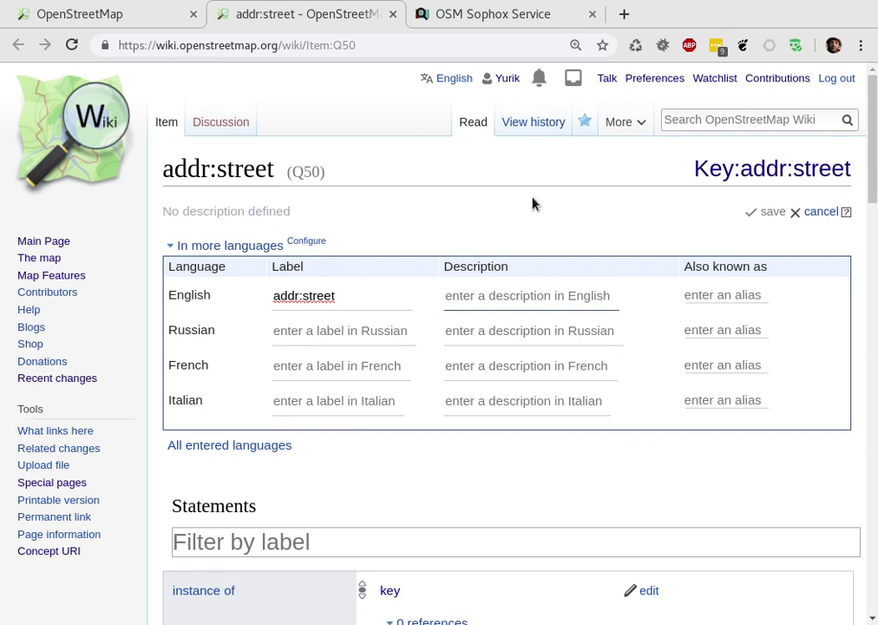
{"action": "type", "text": "The street name portion of an address, usually used together with key:addr:housenumber and key:addr:postcode tags. See key:addr for more information."}
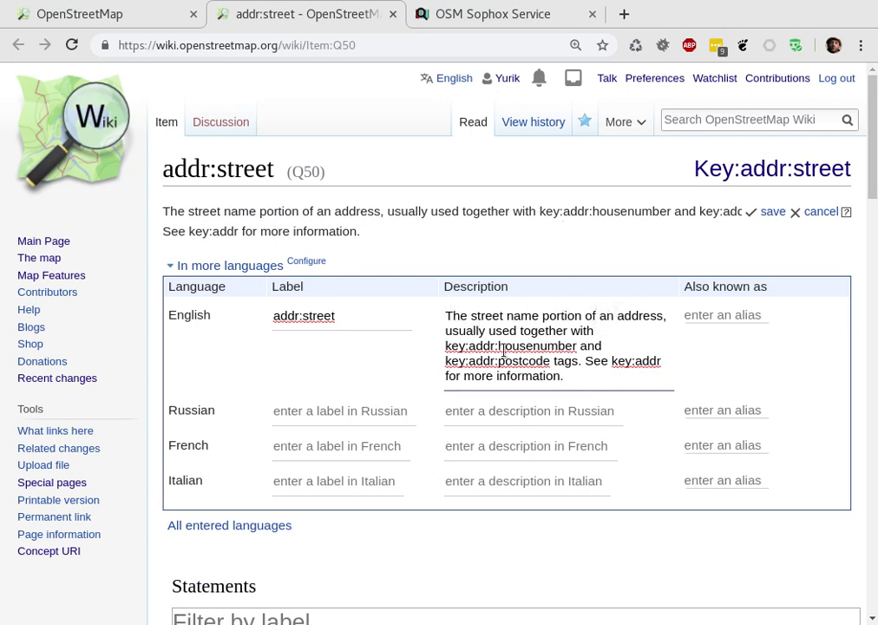
{"action": "left_click", "coordinate": [709, 316]}
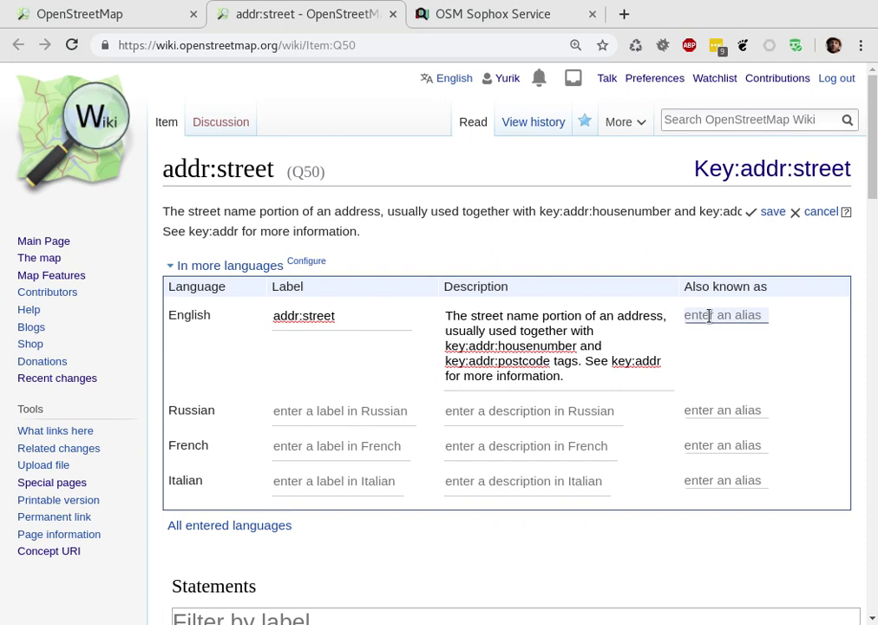
{"action": "type", "text": "street name"}
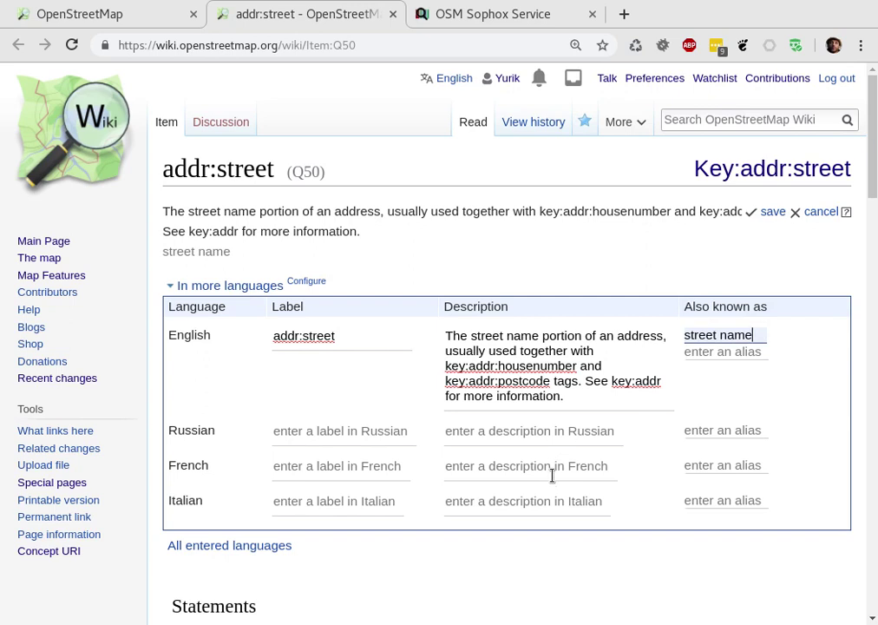
{"action": "left_click", "coordinate": [773, 215]}
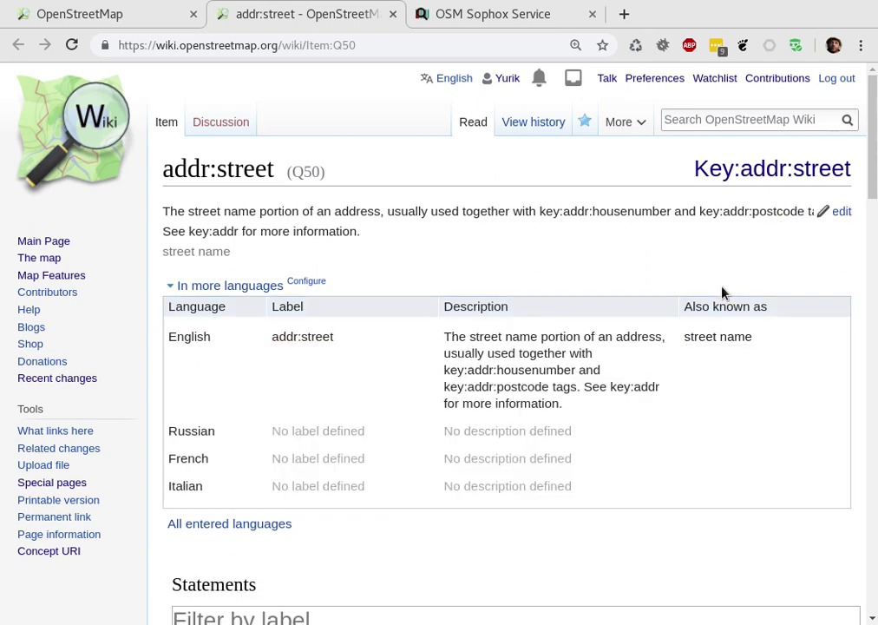
Step: Reload the iD editor and reselect the Temple Emanu-El building
{"action": "left_click", "coordinate": [102, 15]}
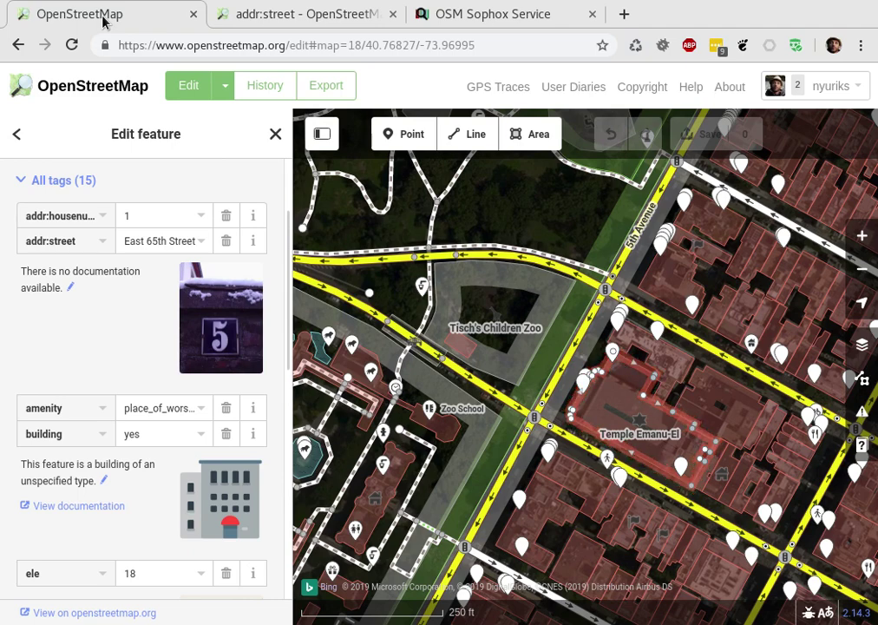
{"action": "key", "text": "F5"}
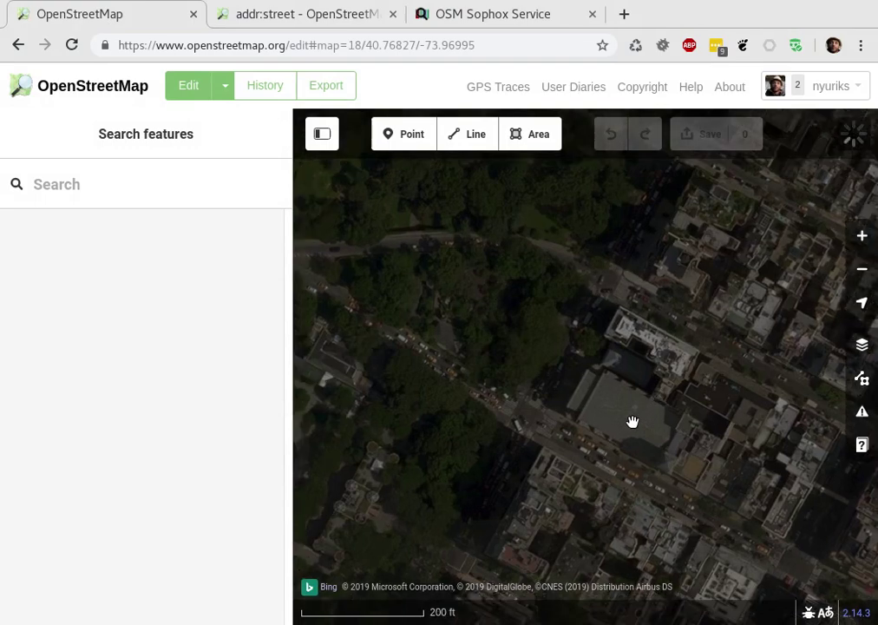
{"action": "scroll", "coordinate": [632, 422], "scroll_direction": "up", "scroll_amount": 1}
{"action": "left_click", "coordinate": [589, 373]}
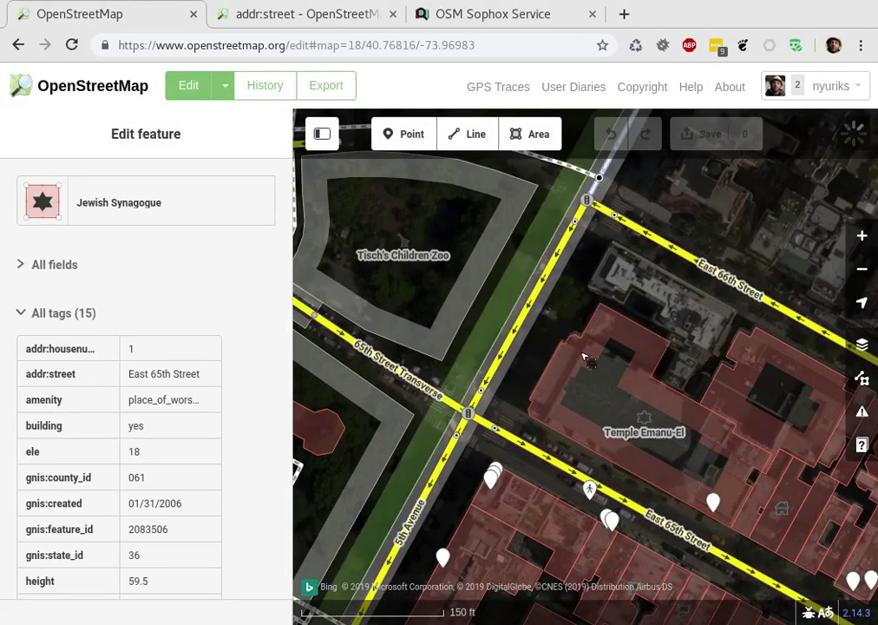
Step: Display addr:street's new street-name description and highlight its text
{"action": "scroll", "coordinate": [125, 343], "scroll_direction": "down", "scroll_amount": 2}
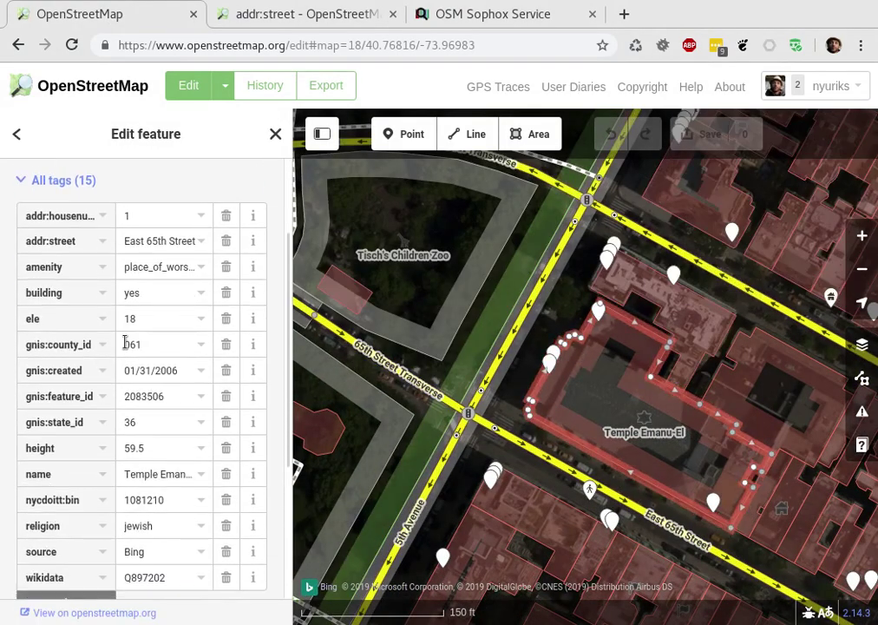
{"action": "left_click", "coordinate": [251, 241]}
{"action": "left_click_drag", "start_coordinate": [20, 270], "coordinate": [143, 334]}
{"action": "left_click", "coordinate": [151, 337]}
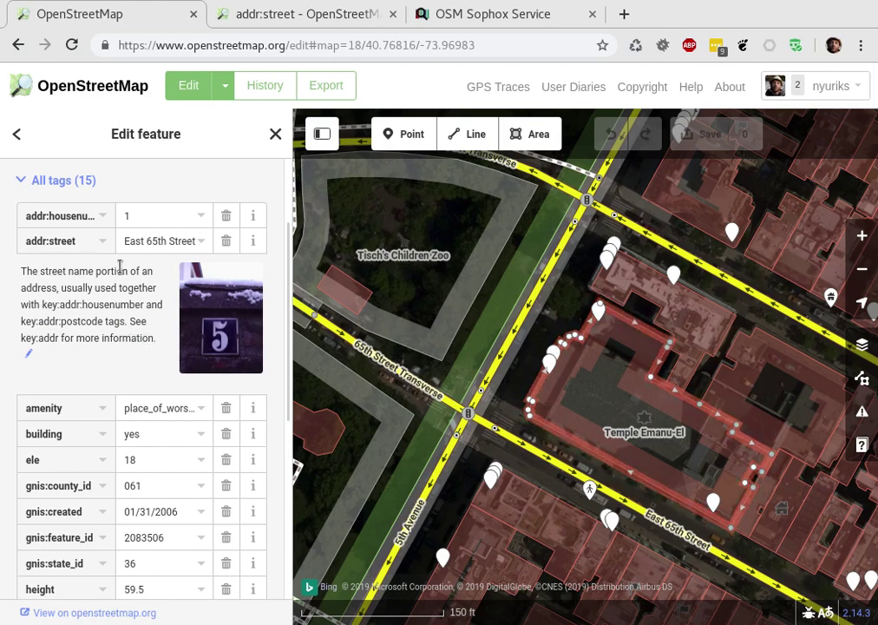
Step: Load the Sophox example 'Find keys and tags without description in a given language sorted by usage'
{"action": "left_click", "coordinate": [486, 18]}
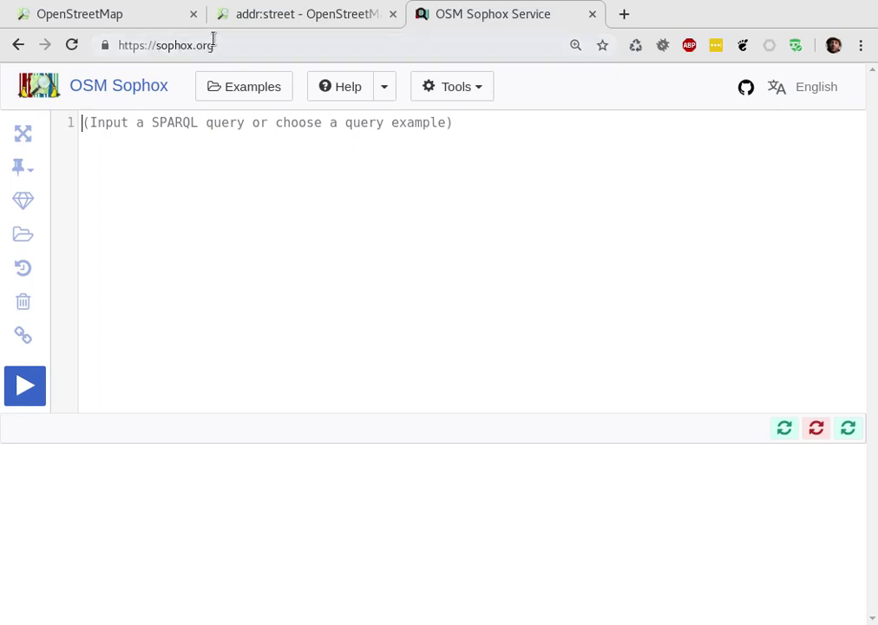
{"action": "left_click", "coordinate": [239, 92]}
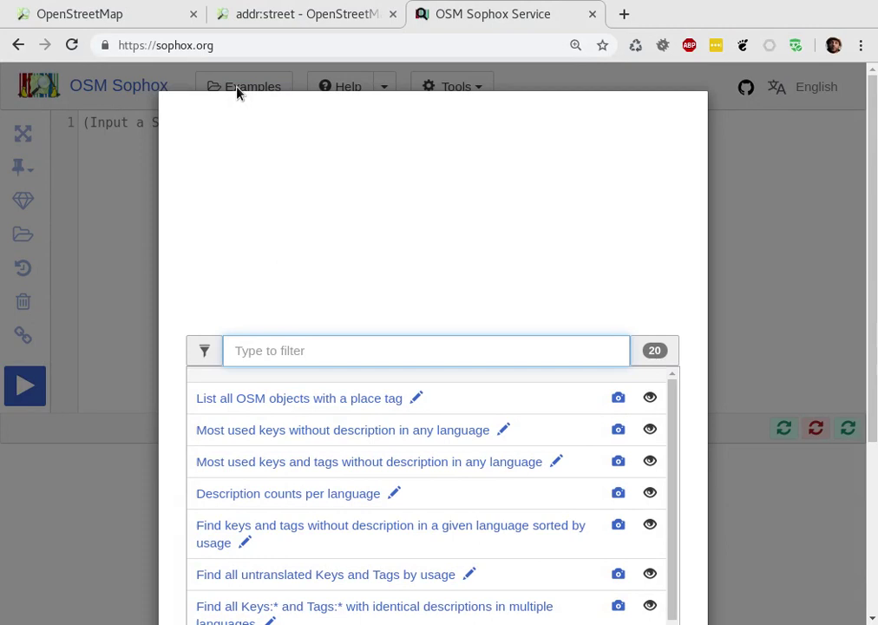
{"action": "type", "text": "description"}
{"action": "scroll", "coordinate": [272, 225], "scroll_direction": "down", "scroll_amount": 2}
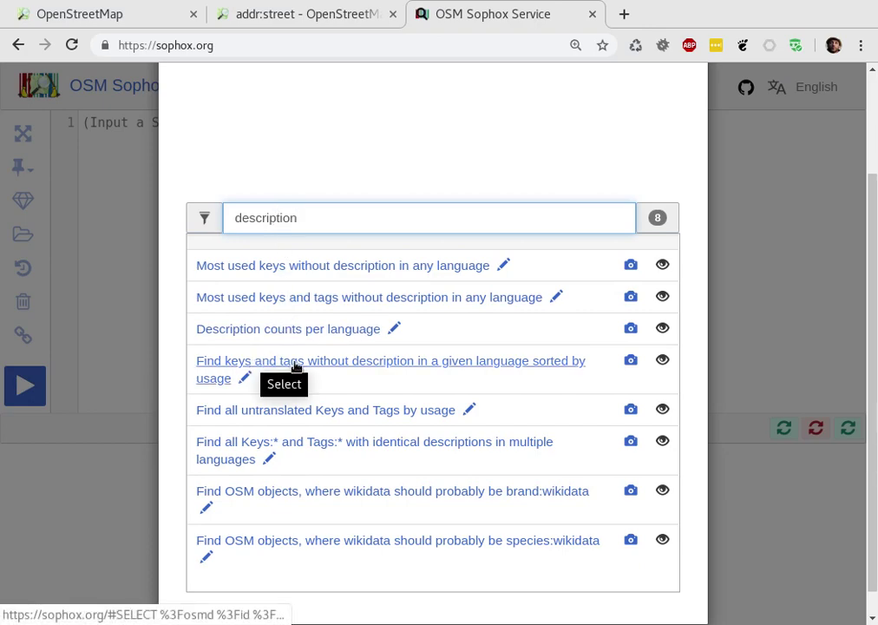
{"action": "left_click", "coordinate": [295, 368]}
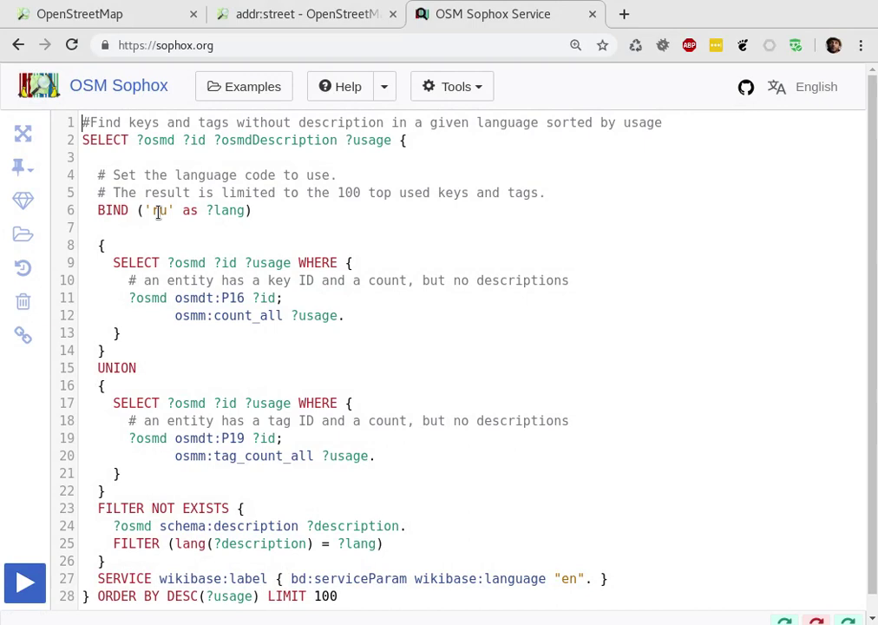
Step: Run the query for 100 undocumented keys and tags, then open the source=YahooJapan/ALPSMAP item
{"action": "double_click", "coordinate": [157, 210]}
{"action": "scroll", "coordinate": [185, 241], "scroll_direction": "down", "scroll_amount": 1}
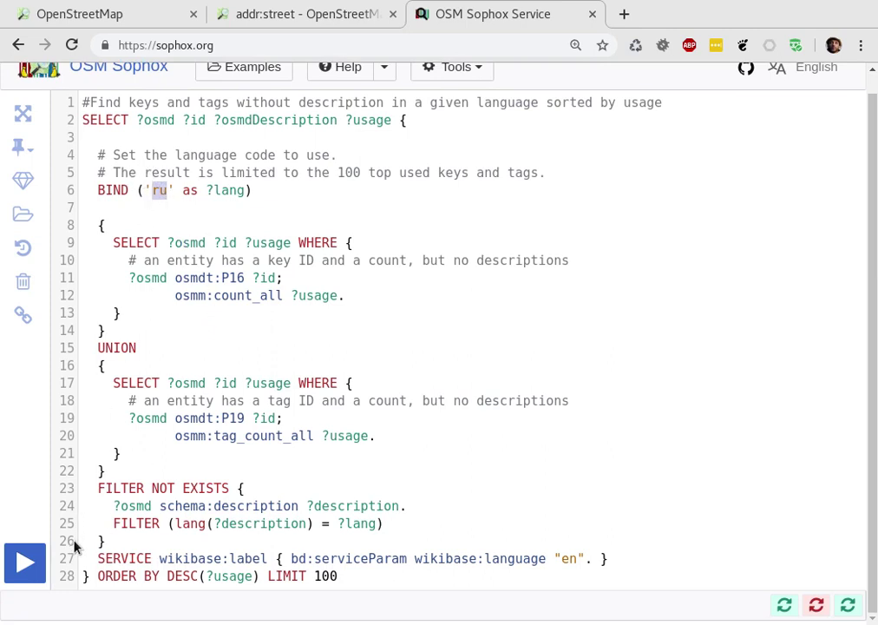
{"action": "left_click", "coordinate": [23, 562]}
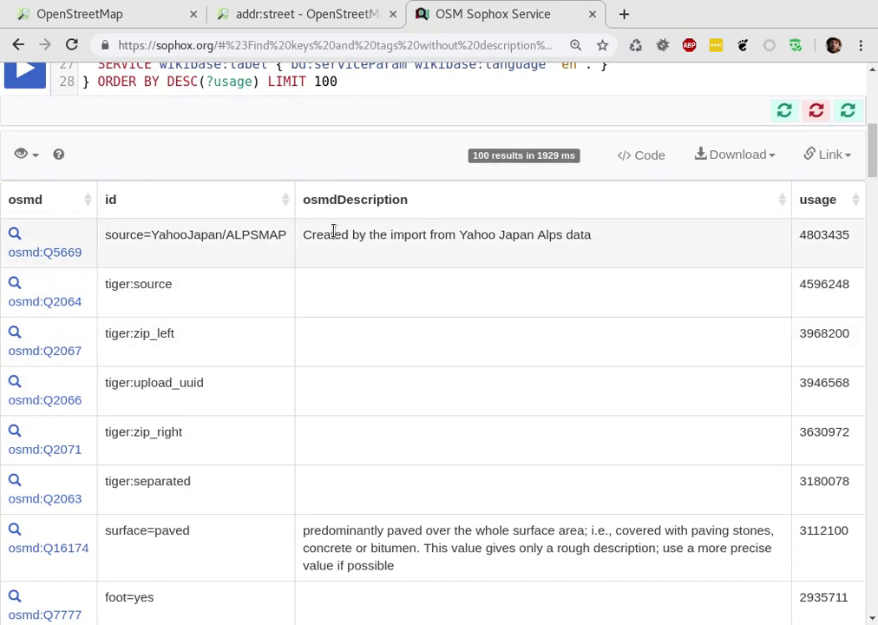
{"action": "left_click", "coordinate": [58, 258]}
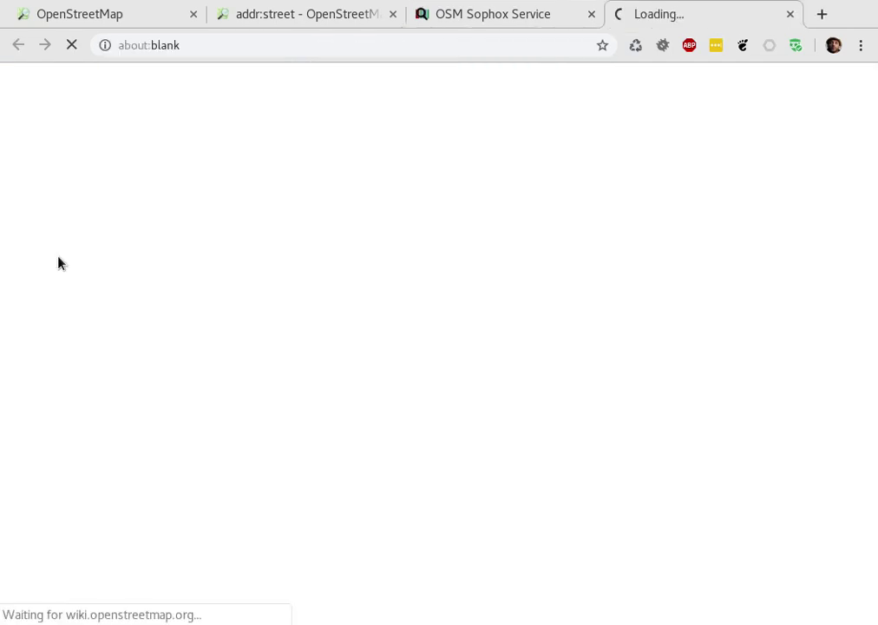